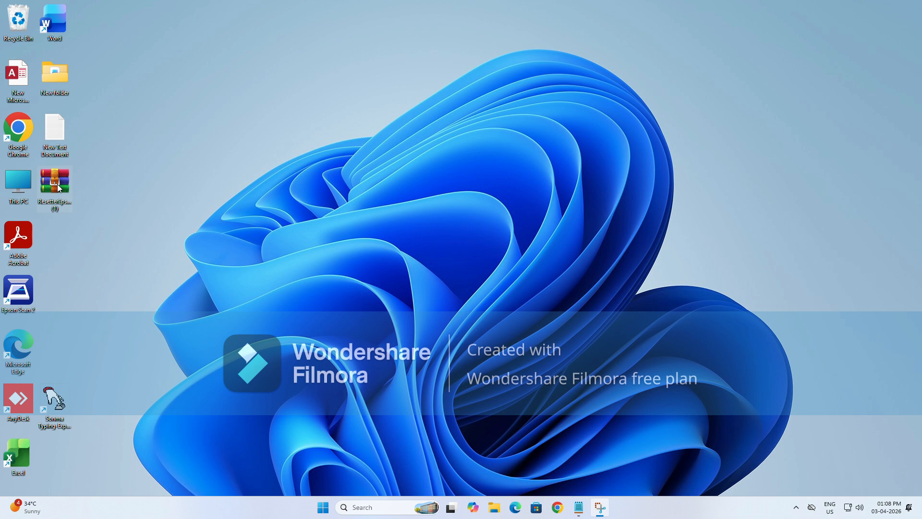
# Step: Open the ResetterEpson archive from the desktop and browse into its Reset_Epson_L1210_L3210_L3250_L3251_L3260_L5290 subfolder
pyautogui.doubleClick(57, 184)
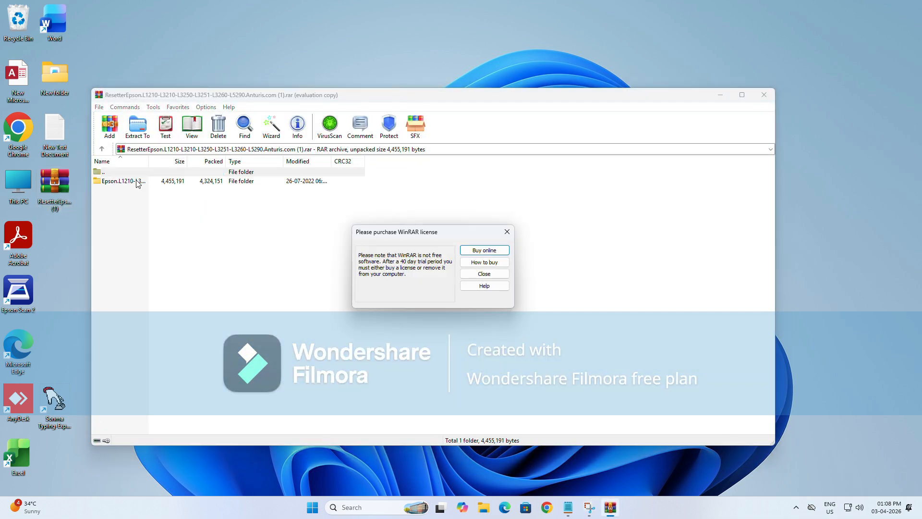
pyautogui.click(507, 232)
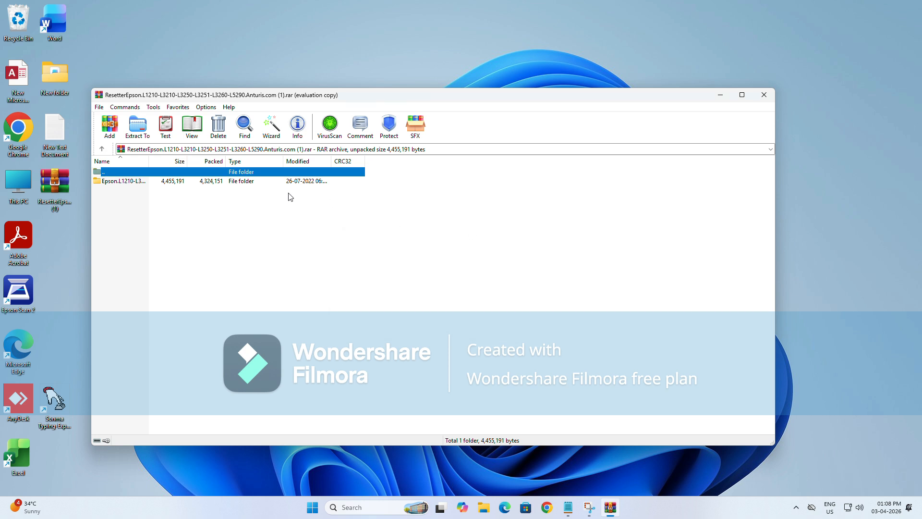
pyautogui.doubleClick(117, 182)
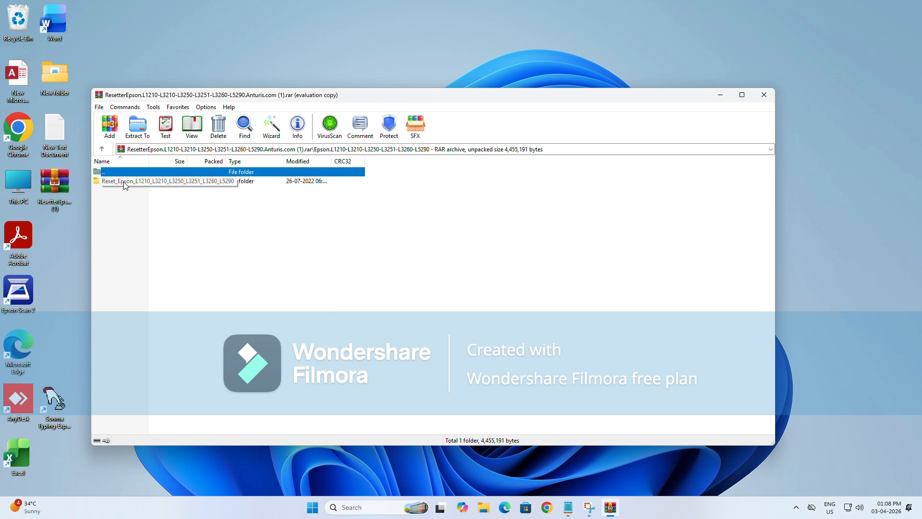
pyautogui.click(124, 183)
pyautogui.doubleClick(124, 182)
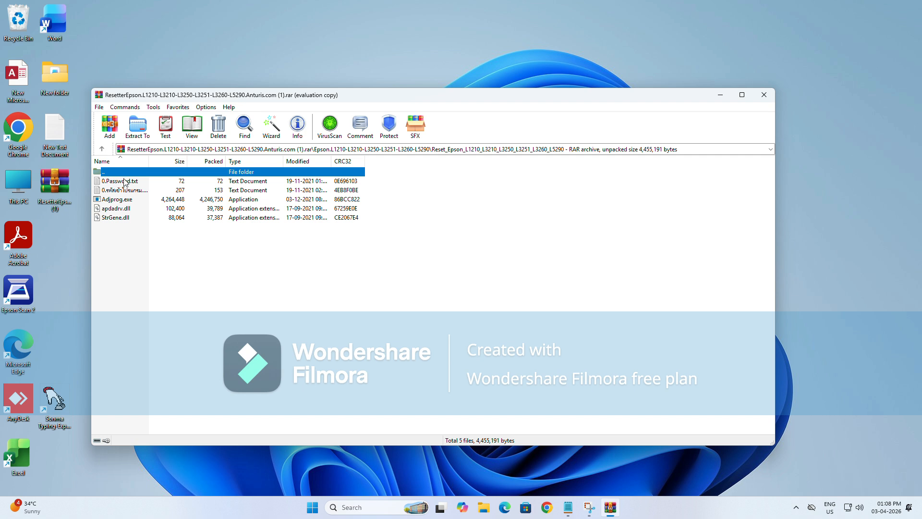
# Step: Open 0.Password.txt, cut the password to the clipboard, and close the text file
pyautogui.doubleClick(124, 182)
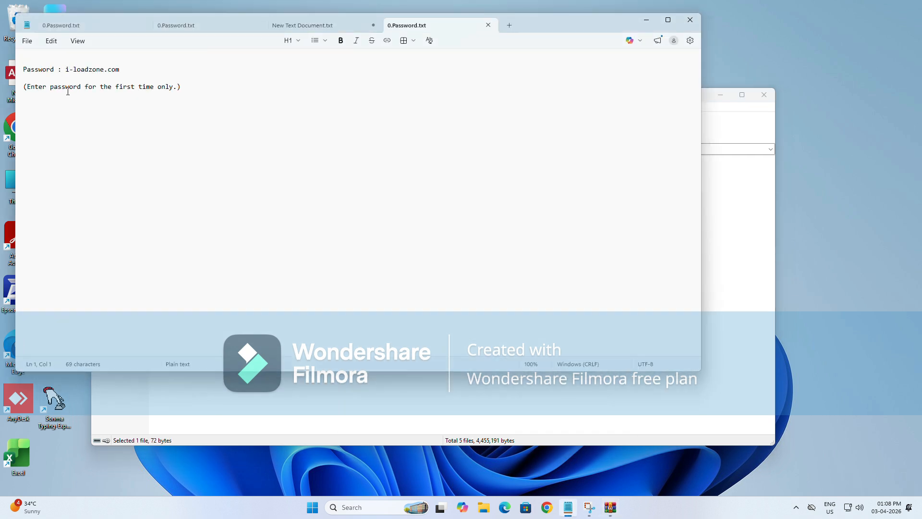
pyautogui.moveTo(66, 69); pyautogui.dragTo(153, 68)
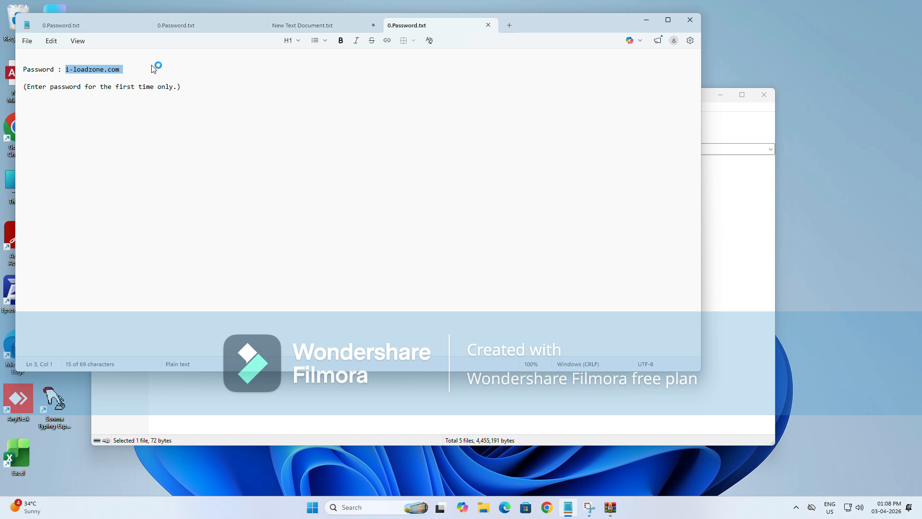
pyautogui.hotkey('ctrl', 'x')
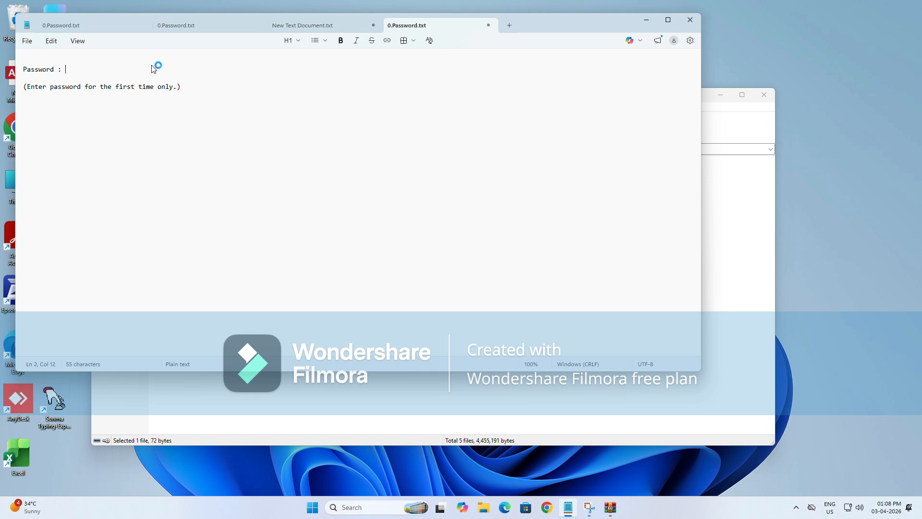
pyautogui.click(690, 19)
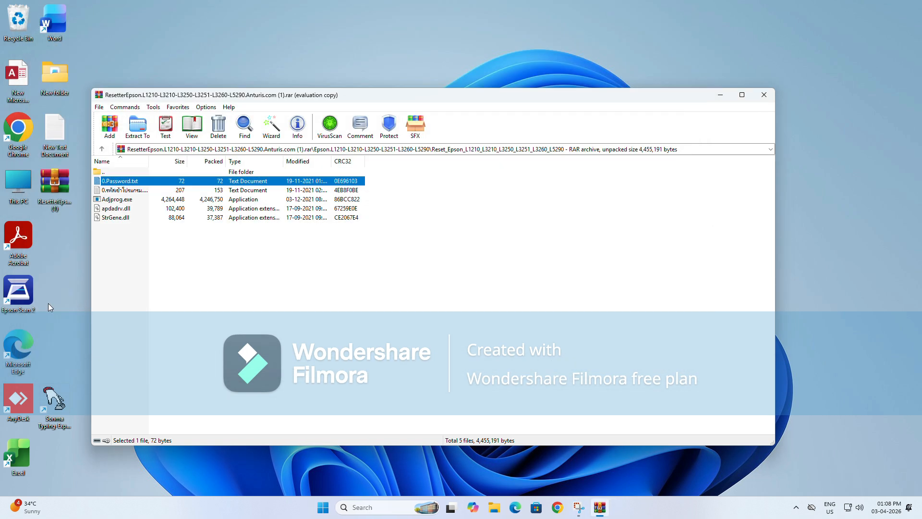
# Step: Run Adjprog.exe and set the printer model to L3210 and the port to USB001 (L3210 Series)
pyautogui.doubleClick(122, 200)
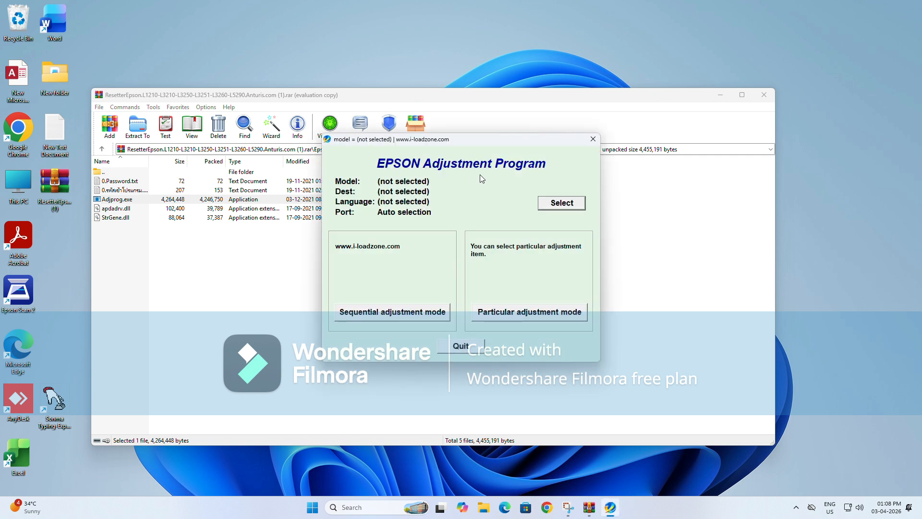
pyautogui.click(564, 206)
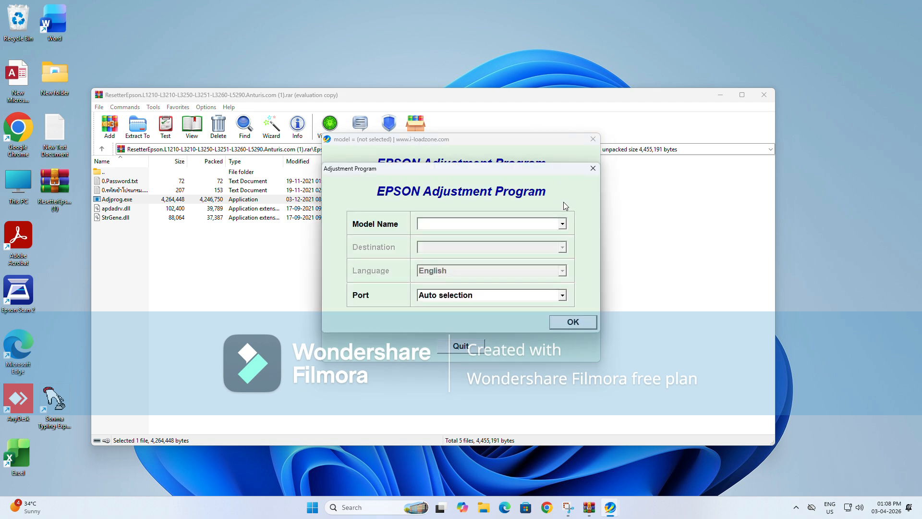
pyautogui.click(562, 224)
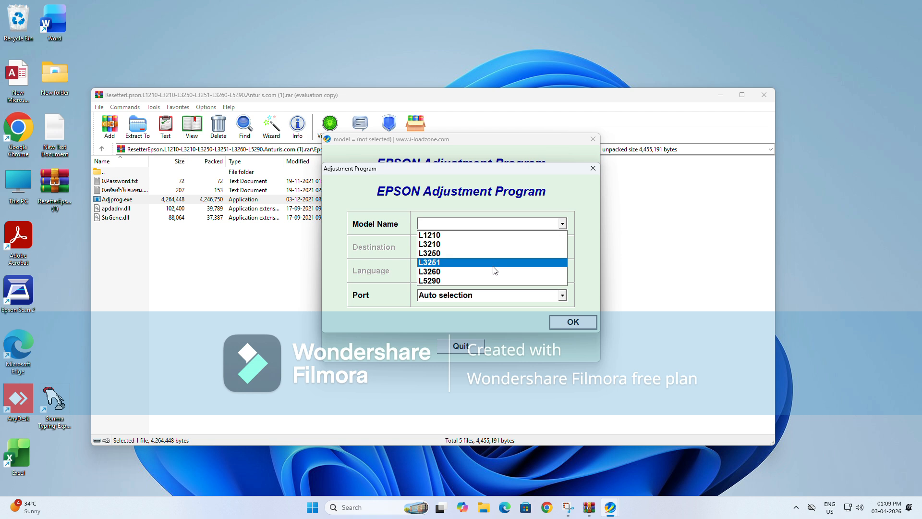
pyautogui.click(469, 243)
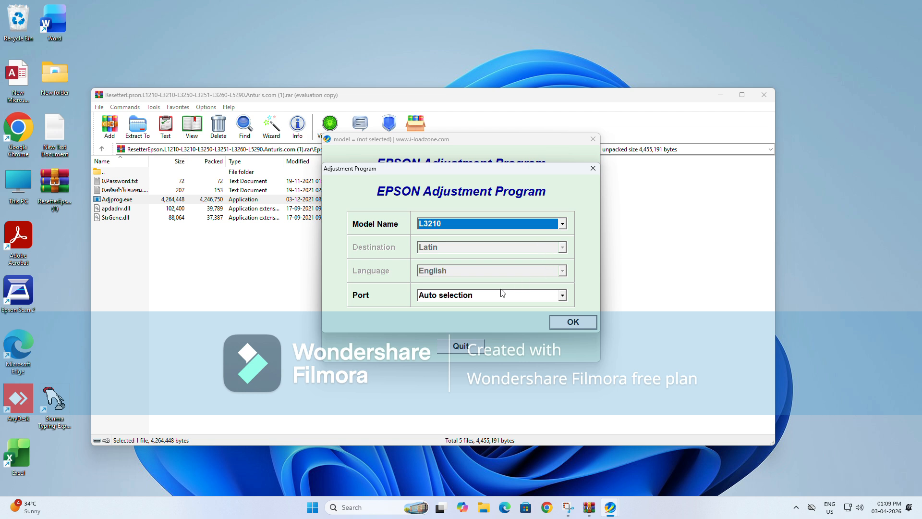
pyautogui.click(562, 300)
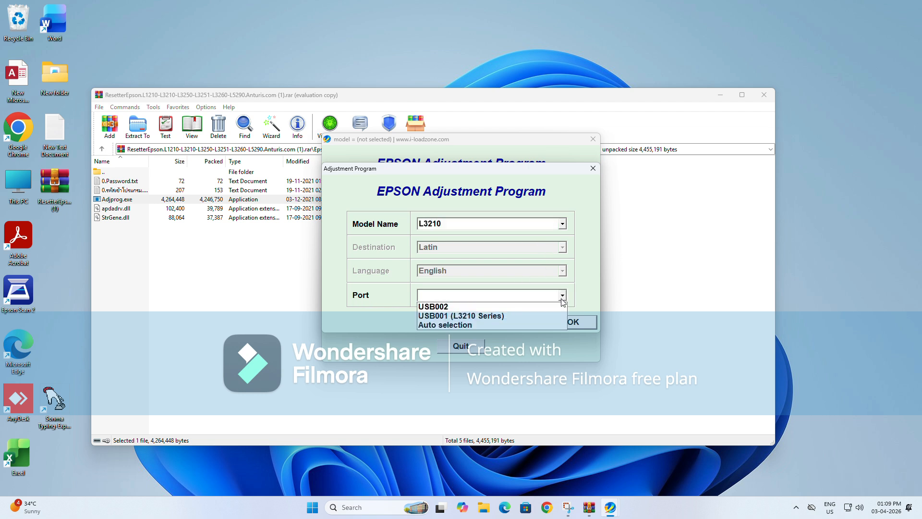
pyautogui.click(487, 317)
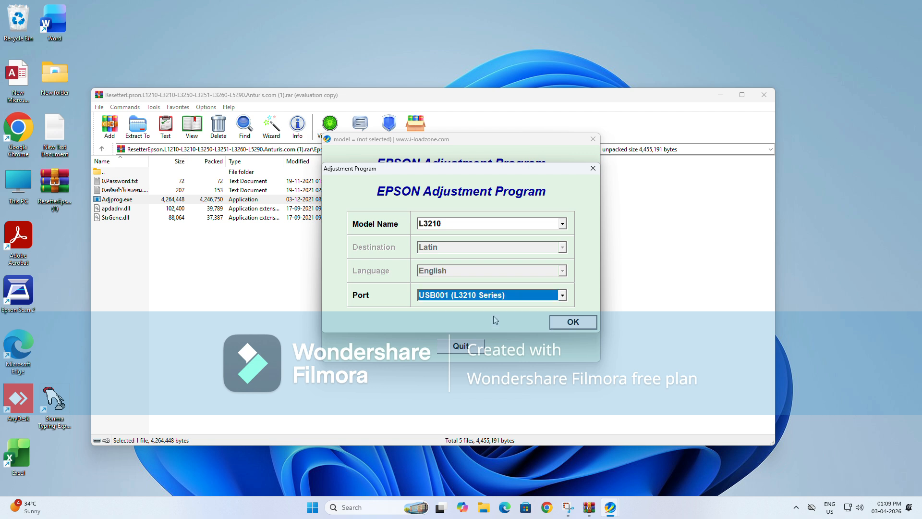
pyautogui.click(573, 324)
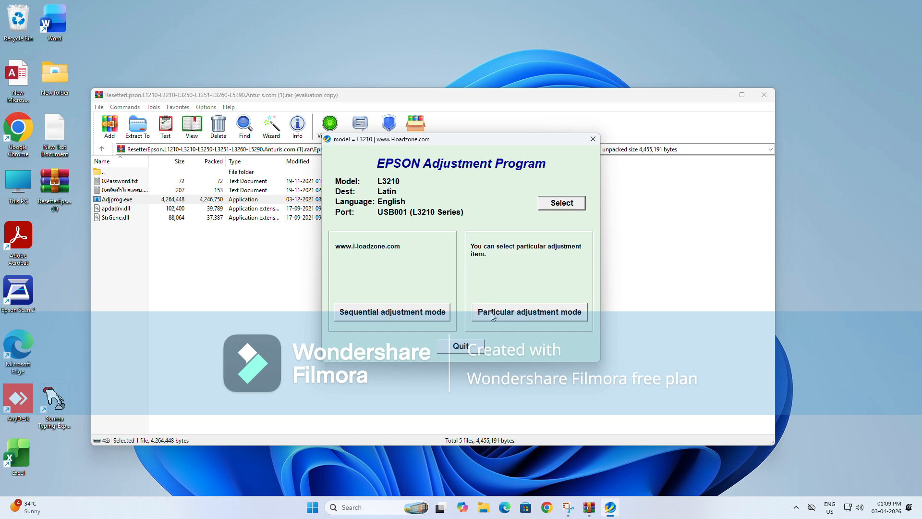
# Step: Open the Waste ink pad counter maintenance item in Particular adjustment mode
pyautogui.click(557, 316)
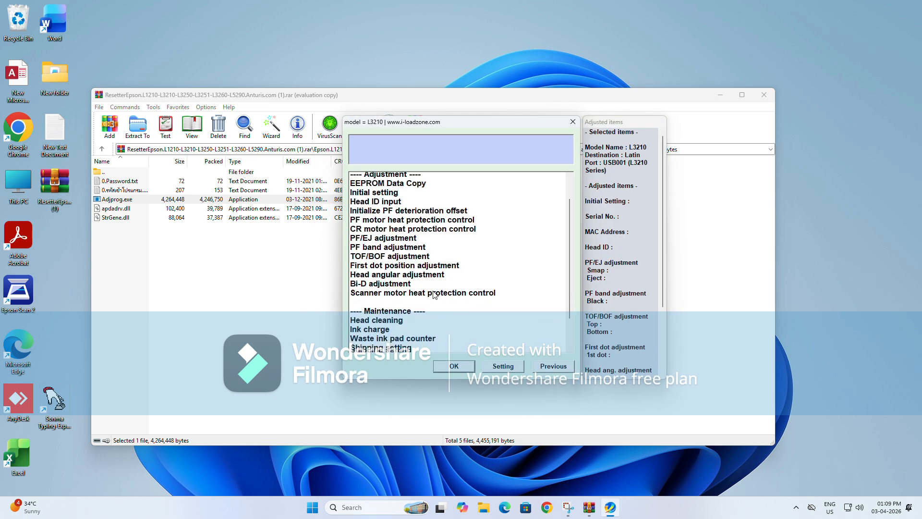
pyautogui.scroll(-1, 435, 295)
pyautogui.scroll(-2, 434, 295)
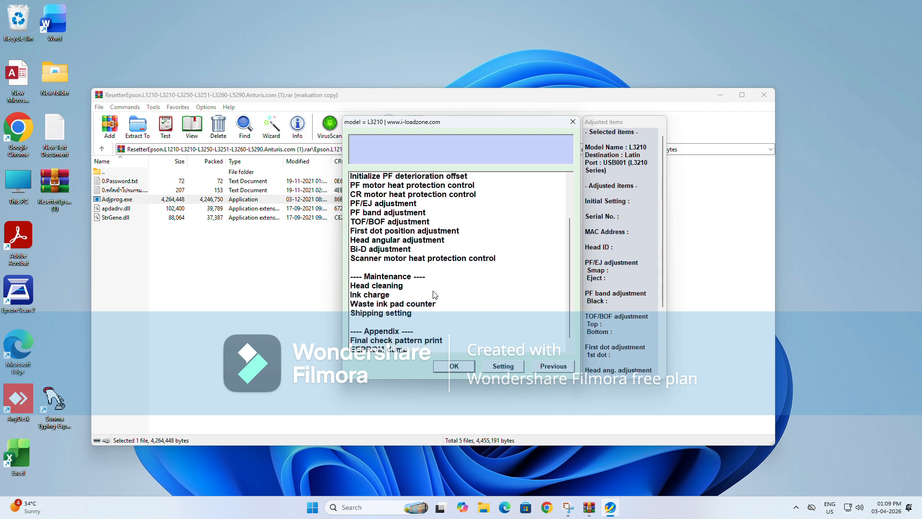
pyautogui.click(411, 287)
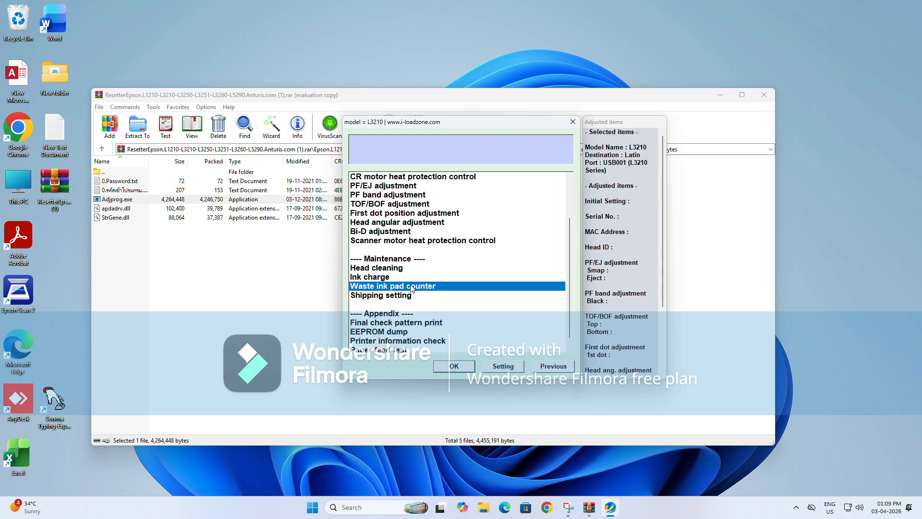
pyautogui.click(454, 366)
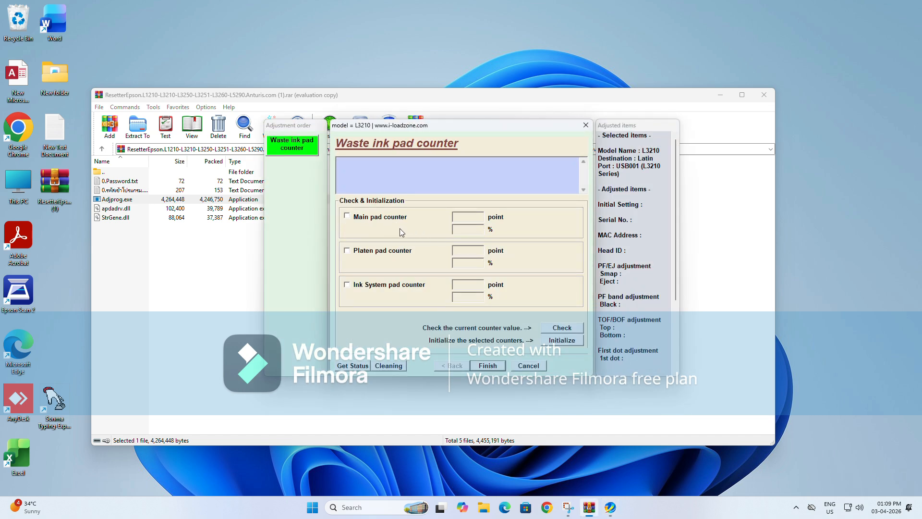
# Step: Check the current waste ink pad counter values with the main pad counter selected, dismissing any dialogs
pyautogui.click(347, 216)
pyautogui.click(565, 327)
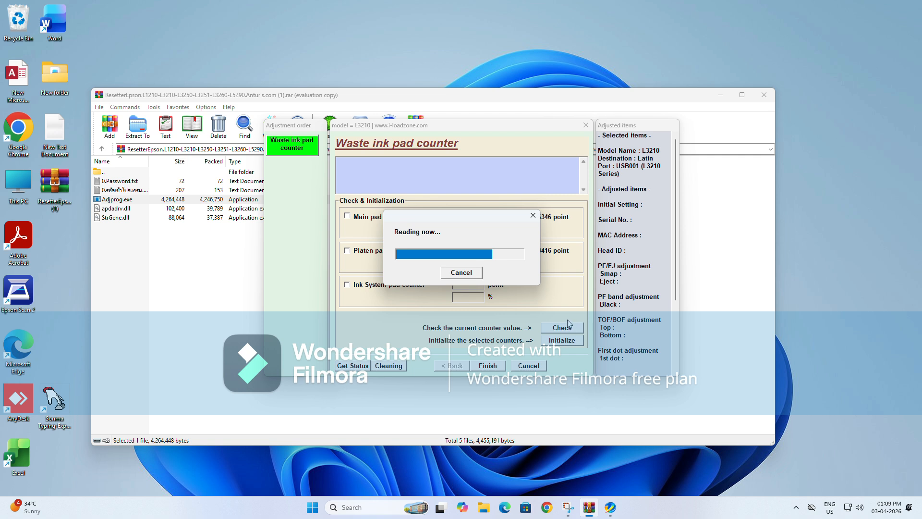
pyautogui.click(533, 216)
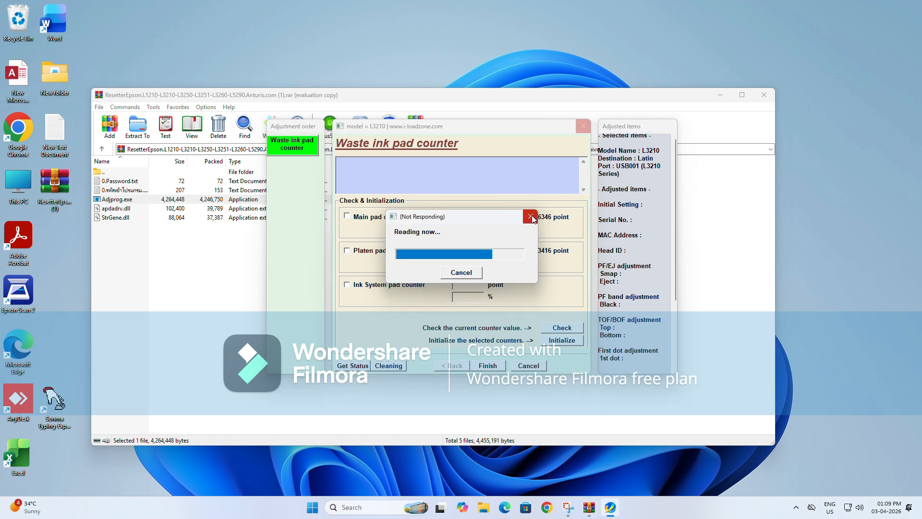
pyautogui.click(530, 216)
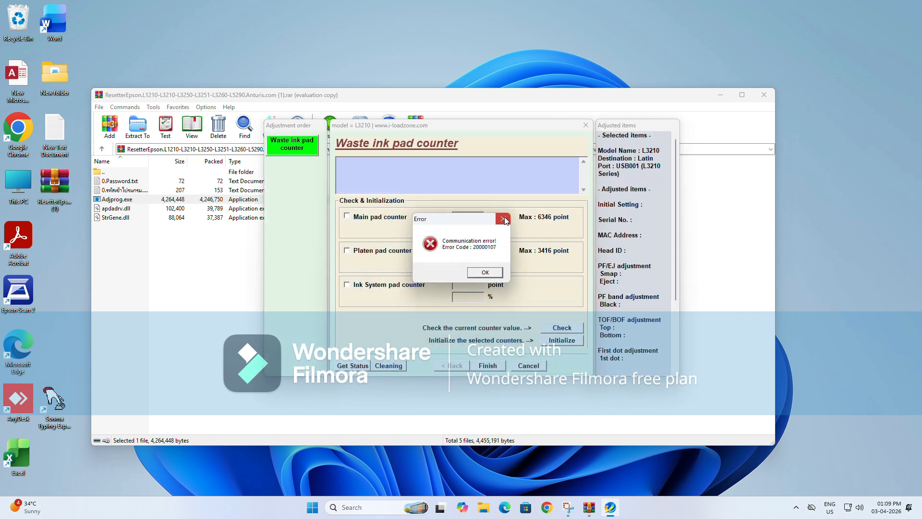
pyautogui.click(504, 218)
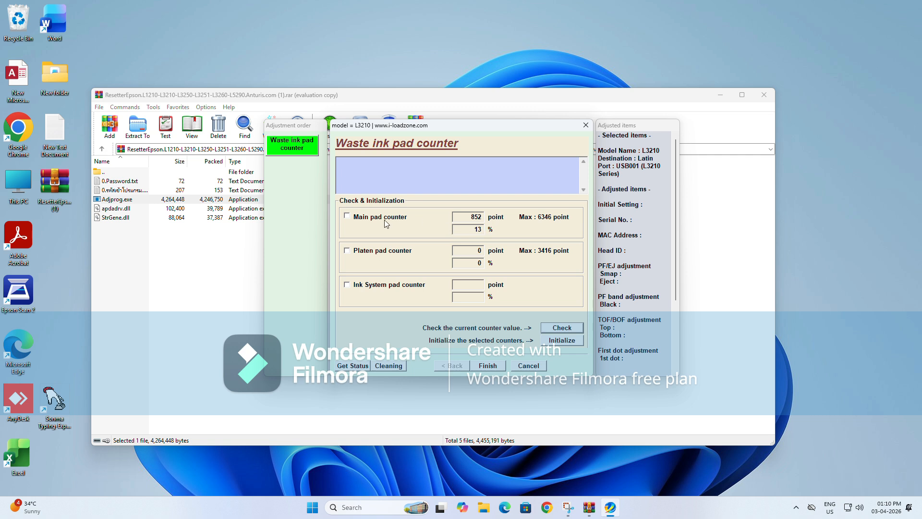
# Step: Initialize the main pad counter, acknowledging the printer power-off request, and finish the waste ink pad adjustment
pyautogui.click(346, 217)
pyautogui.click(562, 341)
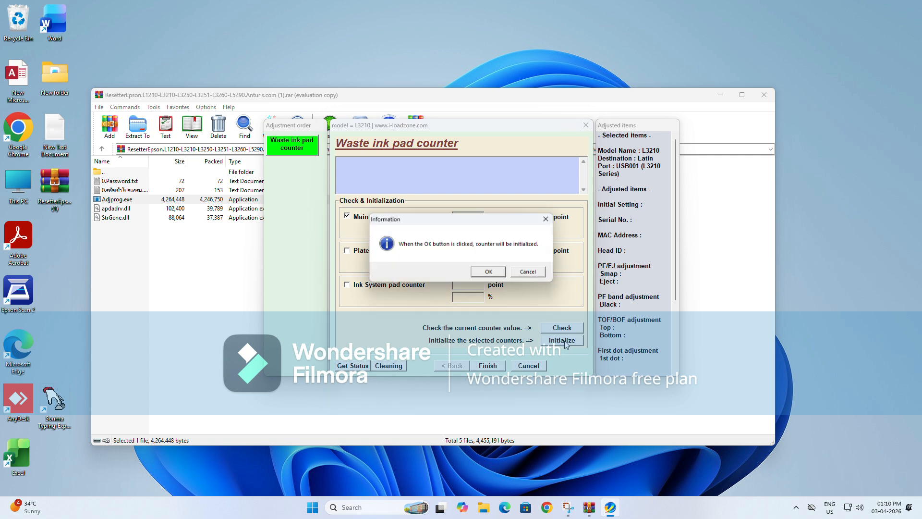
pyautogui.click(489, 273)
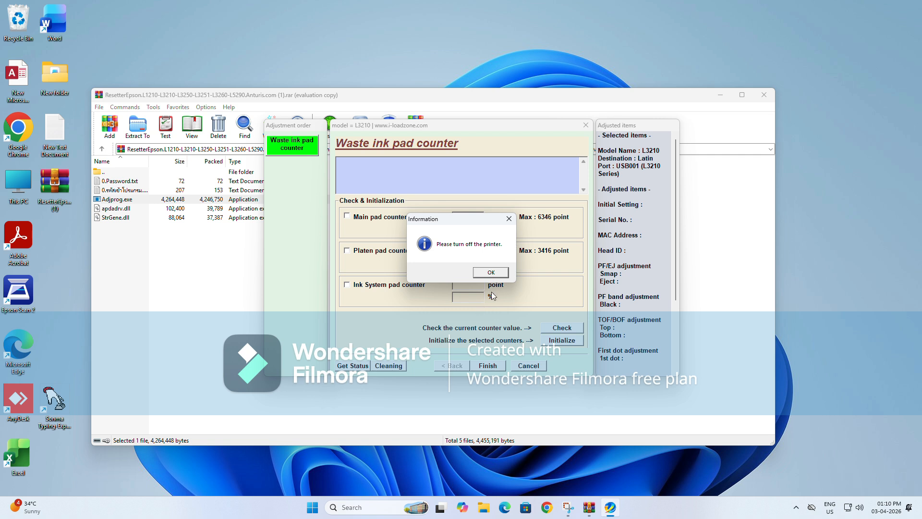
pyautogui.click(500, 272)
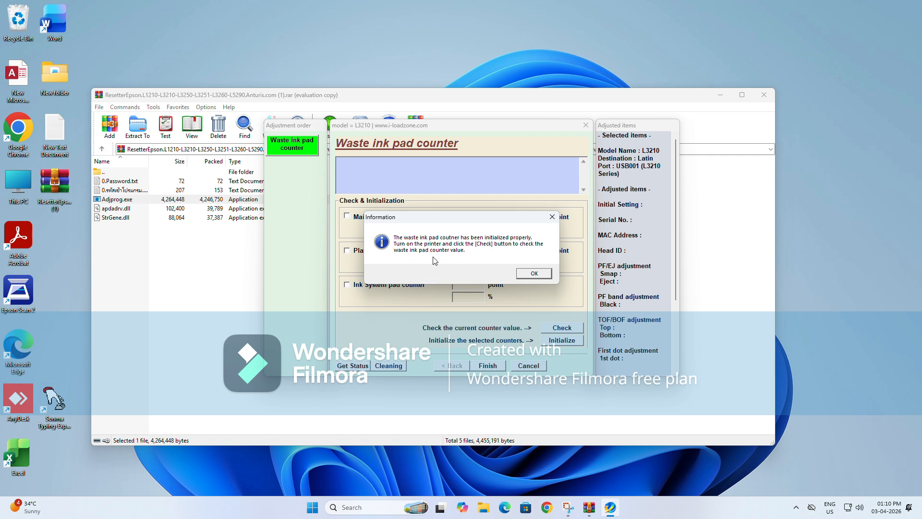
pyautogui.click(535, 274)
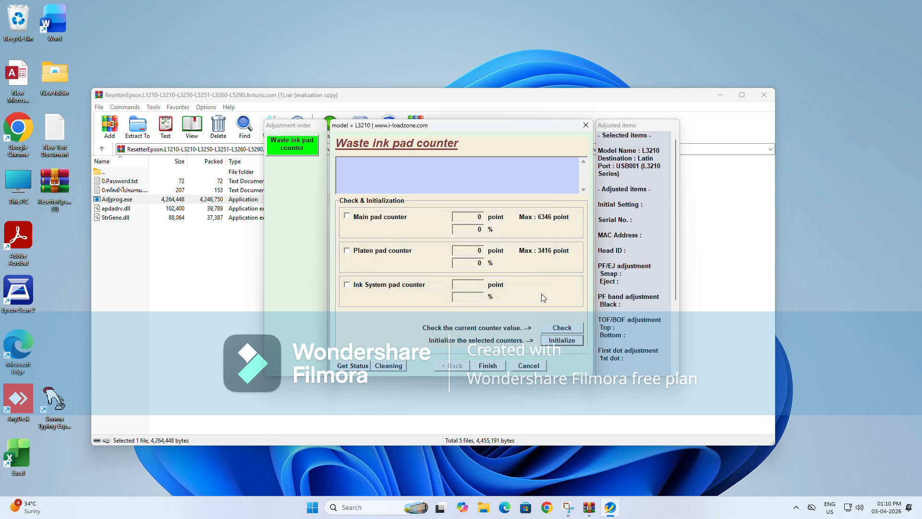
pyautogui.click(492, 367)
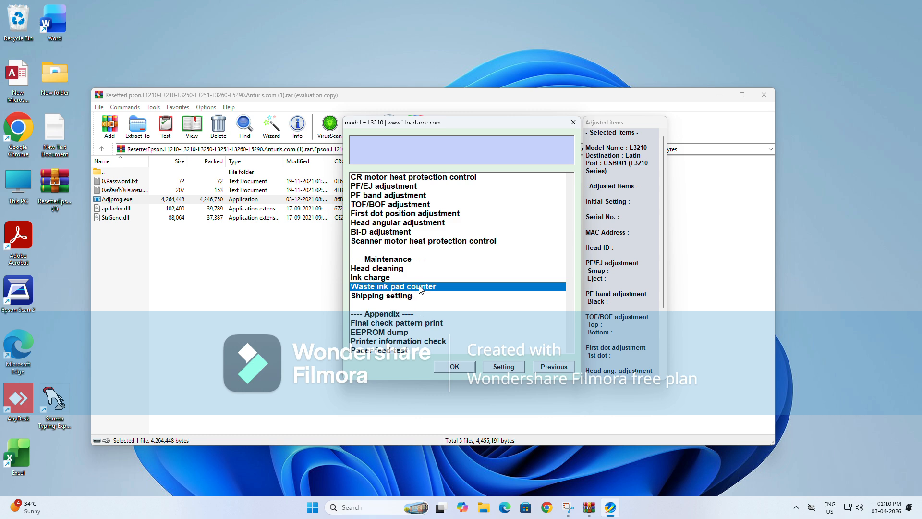
# Step: Reopen the Waste ink pad counter and try to check the main pad counter again, then finish the adjustment
pyautogui.click(454, 367)
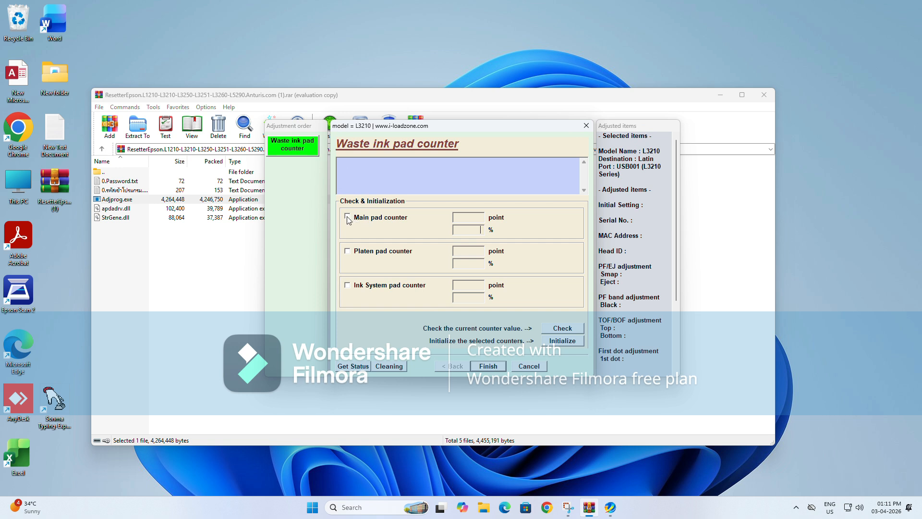
pyautogui.click(348, 218)
pyautogui.click(564, 340)
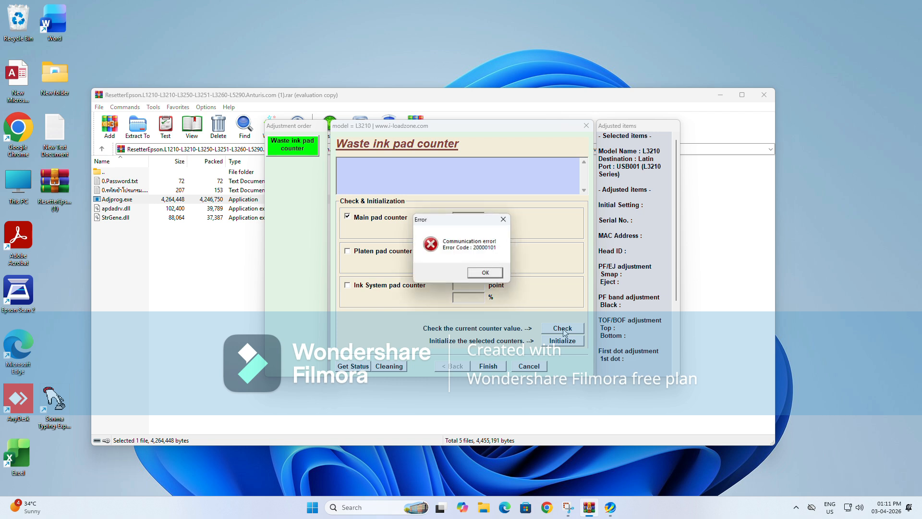
pyautogui.click(481, 277)
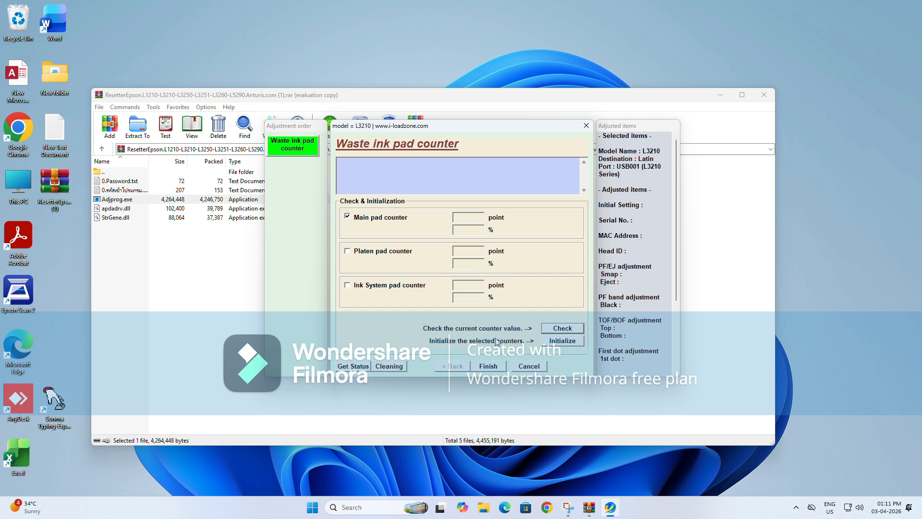
pyautogui.click(490, 368)
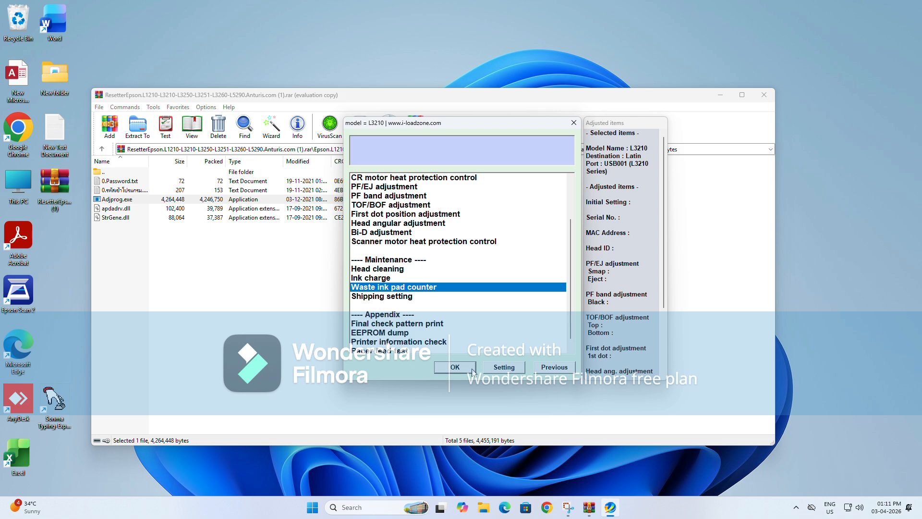
# Step: Leave the adjustment item list and close the EPSON Adjustment Program
pyautogui.click(470, 368)
pyautogui.click(538, 371)
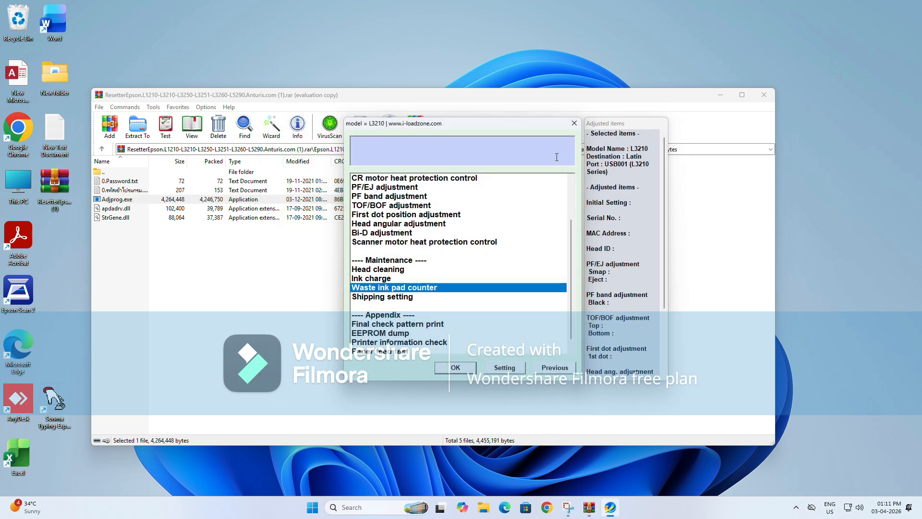
pyautogui.click(574, 124)
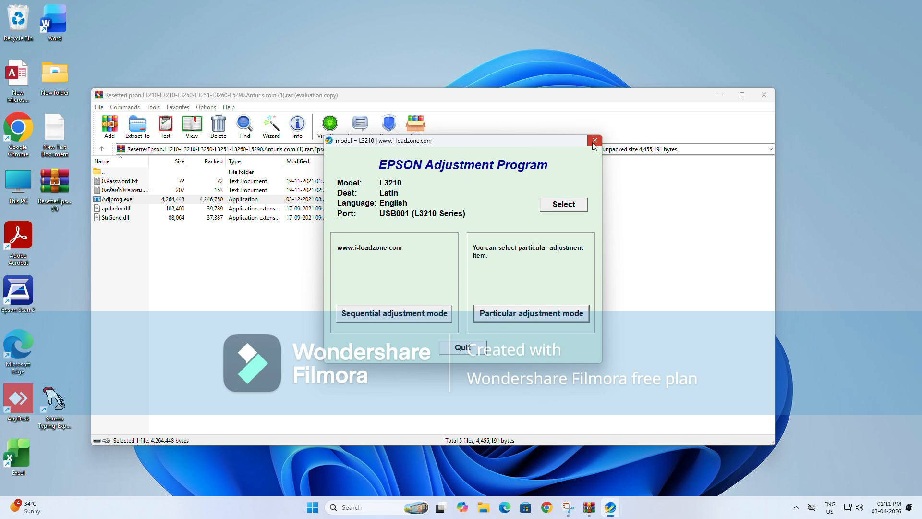
pyautogui.click(595, 140)
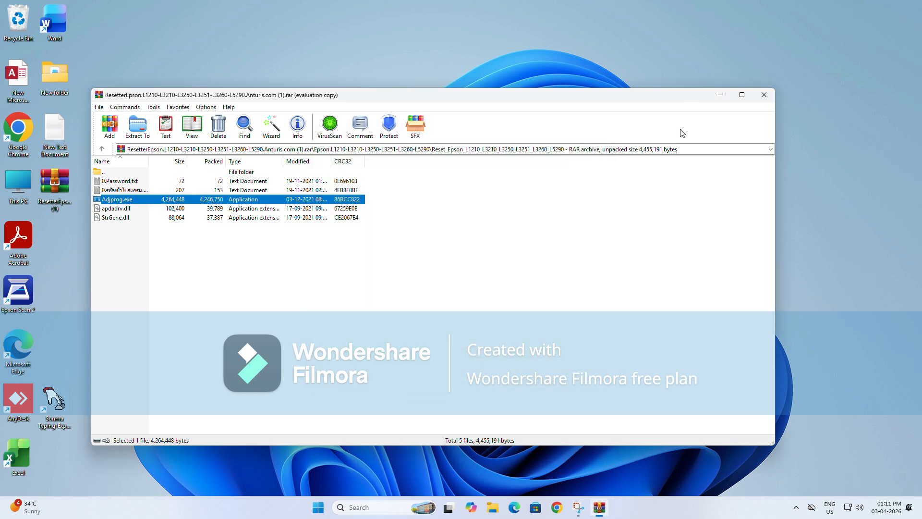
# Step: Close the resetter archive and copy the pCloud download link from New Text Document on the desktop
pyautogui.click(764, 94)
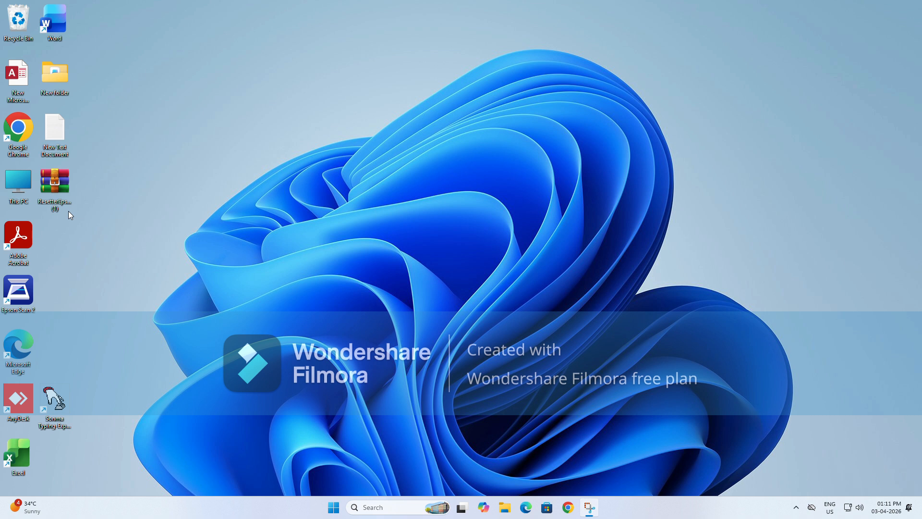
pyautogui.doubleClick(56, 139)
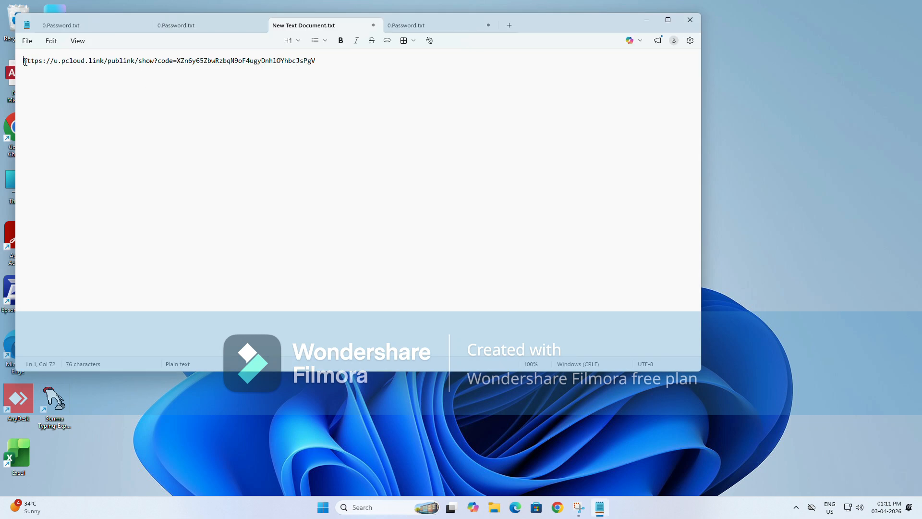
pyautogui.moveTo(23, 61); pyautogui.dragTo(341, 70)
pyautogui.hotkey('ctrl', 'c')
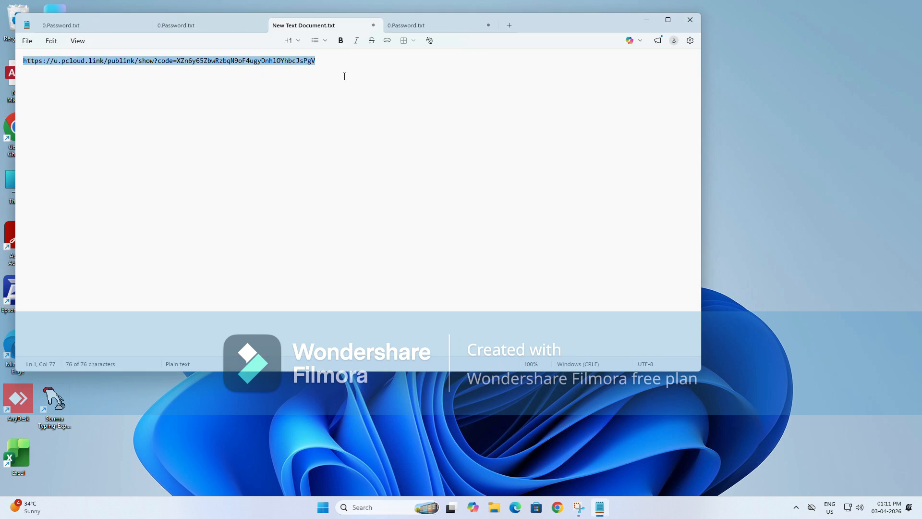
# Step: Switch to Google Chrome and open the copied pCloud link to the resetter archive
pyautogui.click(565, 515)
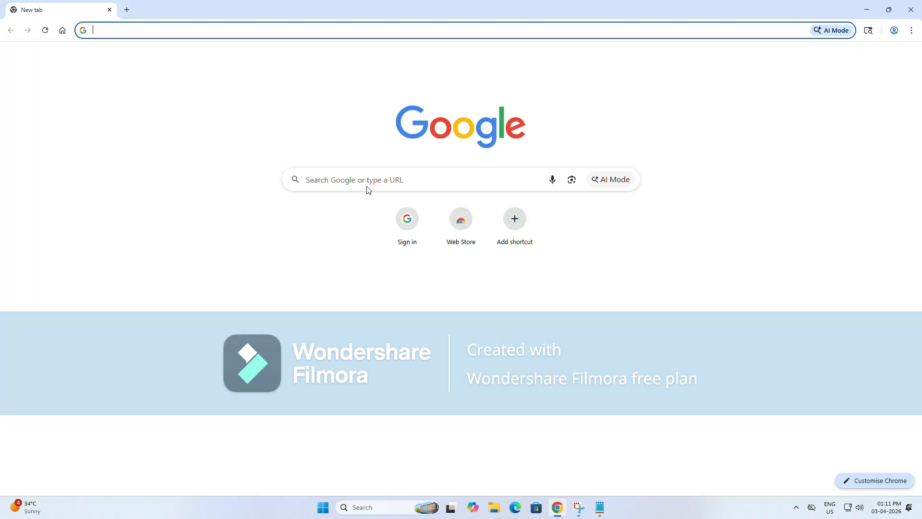
pyautogui.click(367, 178)
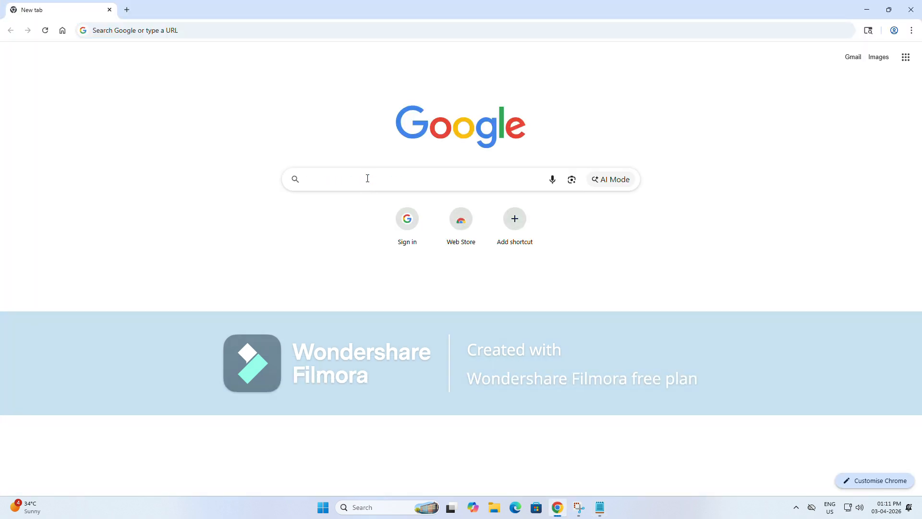
pyautogui.hotkey('ctrl', 'v')
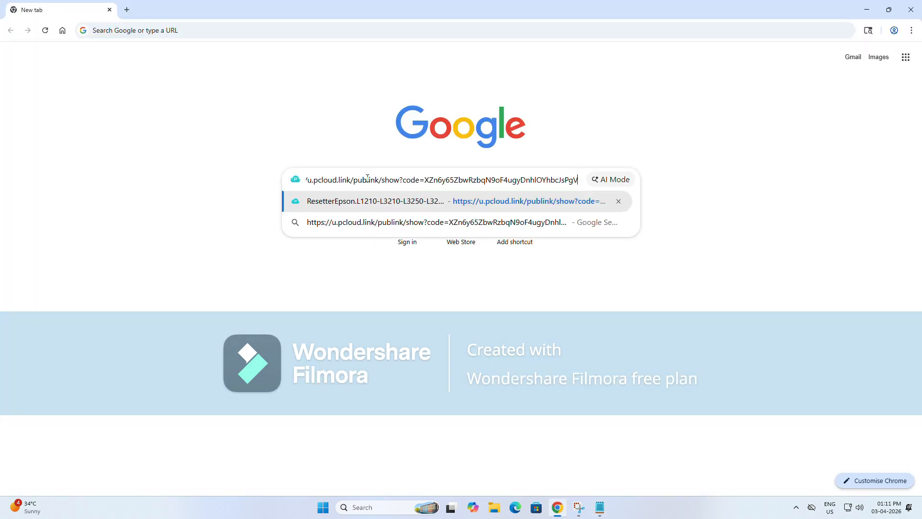
pyautogui.press('Return')
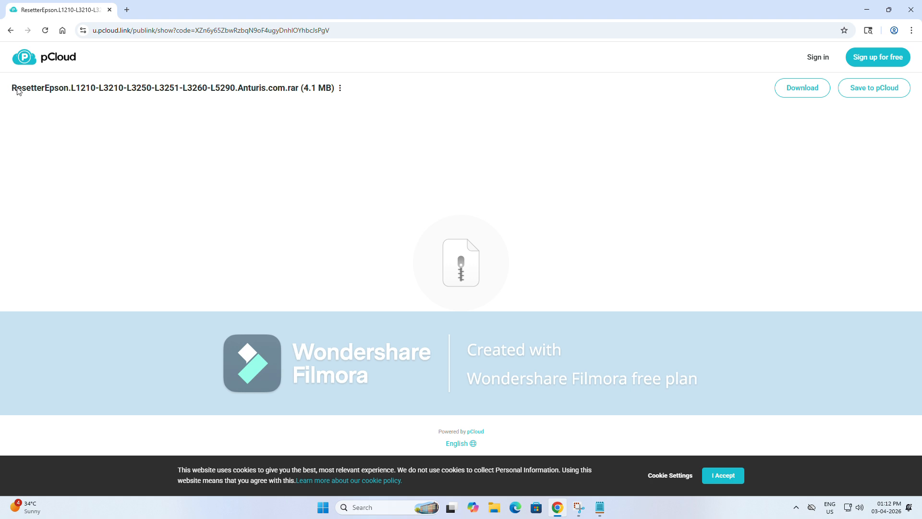
# Step: Download the ResetterEpson.L1210-L3210-L3250-L3251-L3260-L5290.Anturis.com.rar archive, open the downloaded file in WinRAR and dismiss the WinRAR pop-up
pyautogui.moveTo(13, 86); pyautogui.dragTo(401, 94)
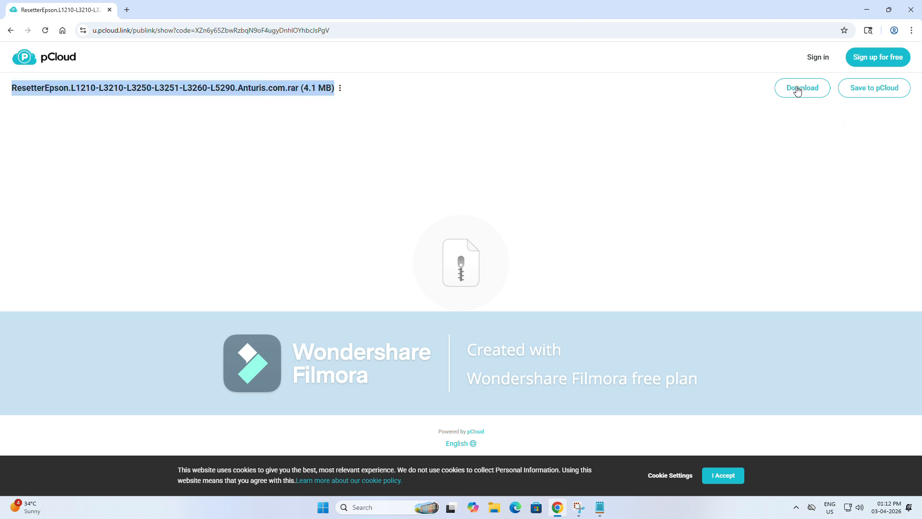
pyautogui.click(797, 90)
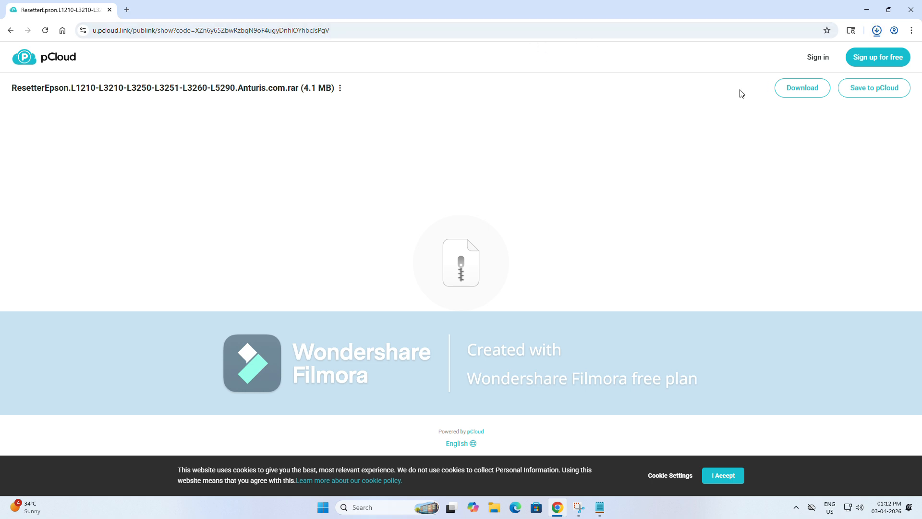
pyautogui.click(877, 30)
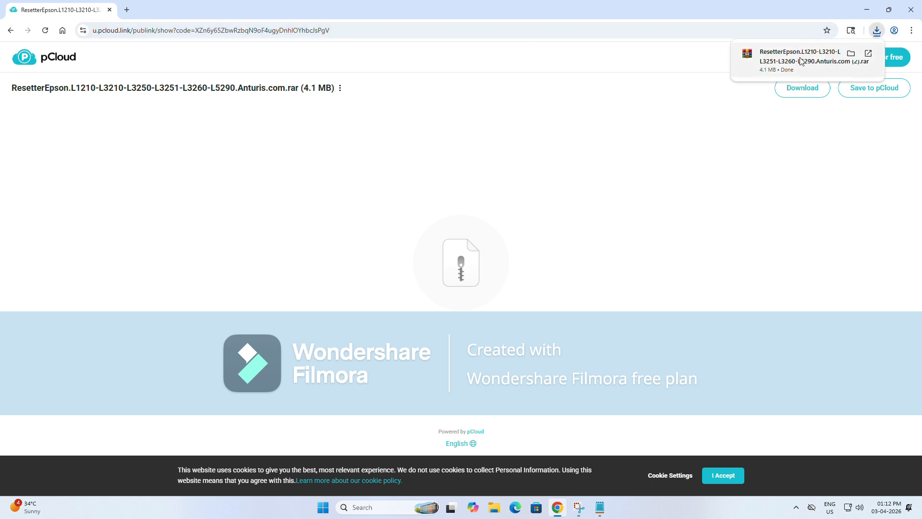
pyautogui.click(868, 53)
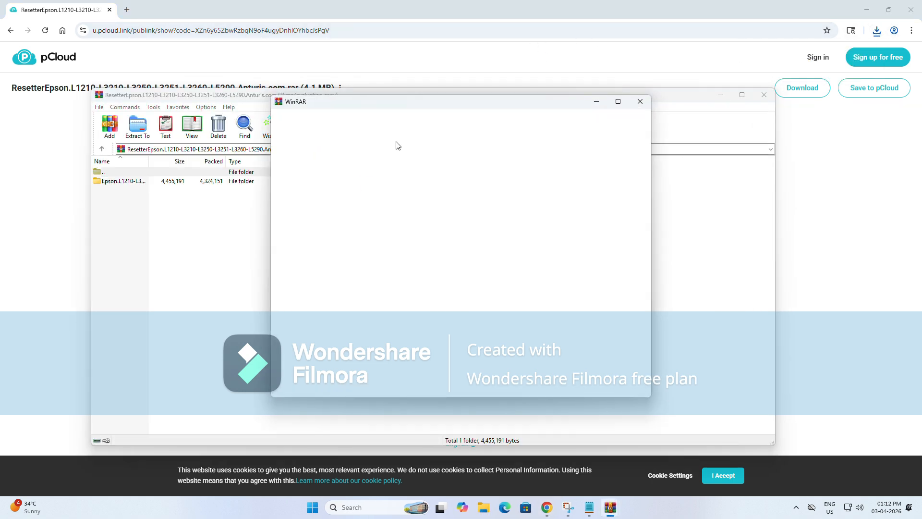
pyautogui.click(641, 101)
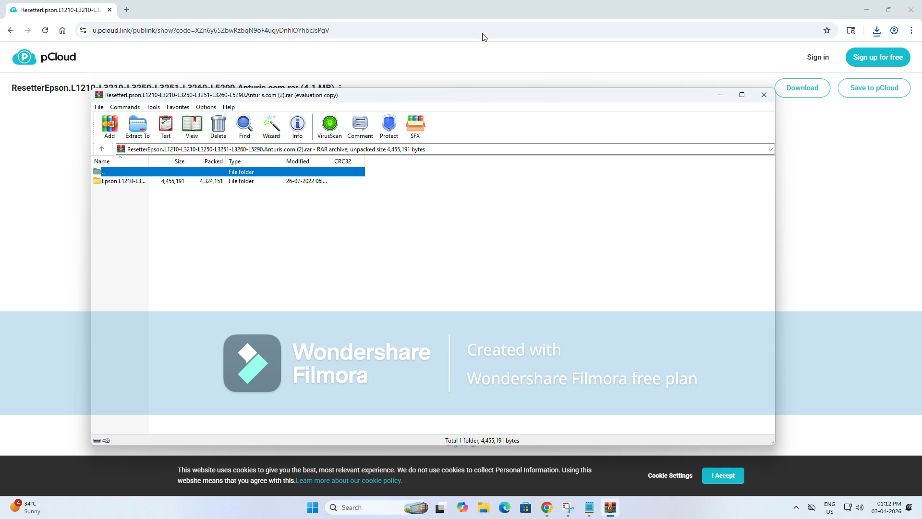